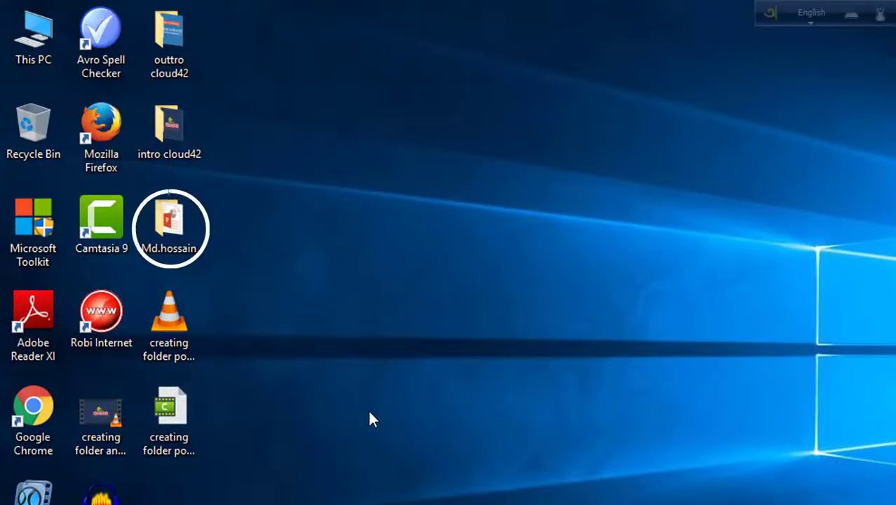
Step: Open 'New Microsoft PowerPoint Presentation' from the desktop folder in PowerPoint
double_click(164, 228)
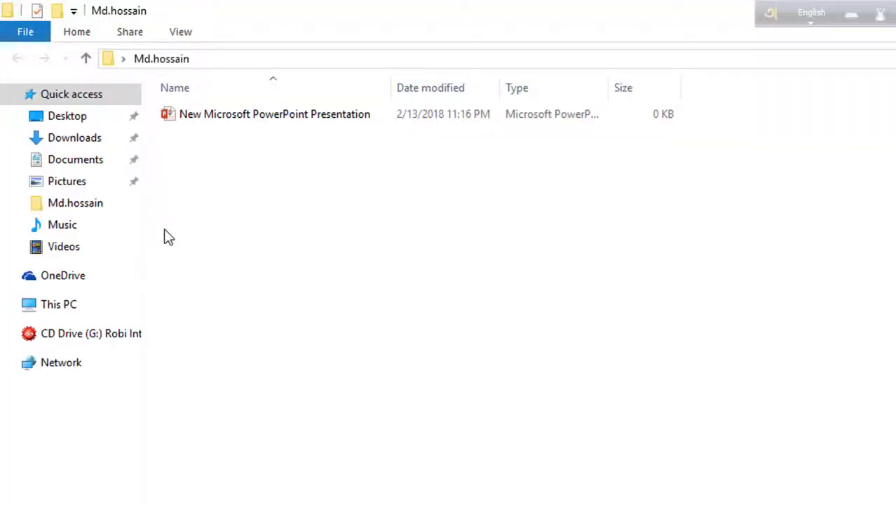
click(247, 118)
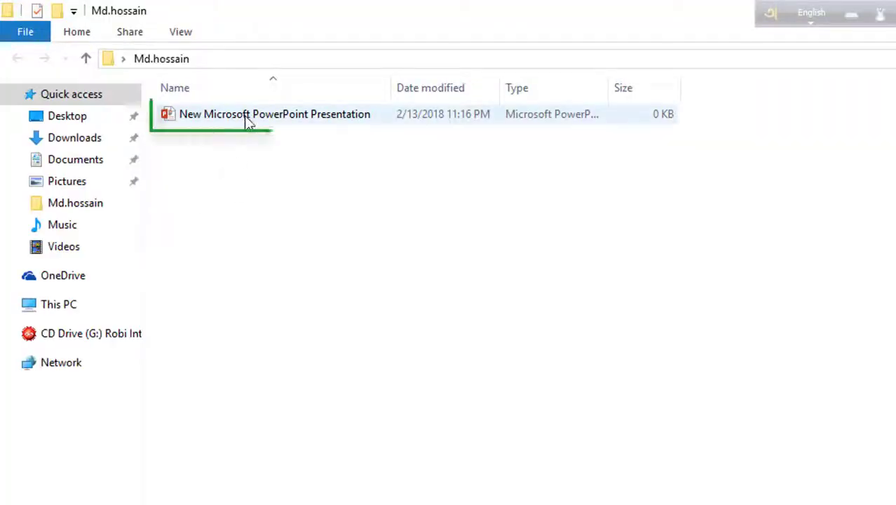
double_click(247, 119)
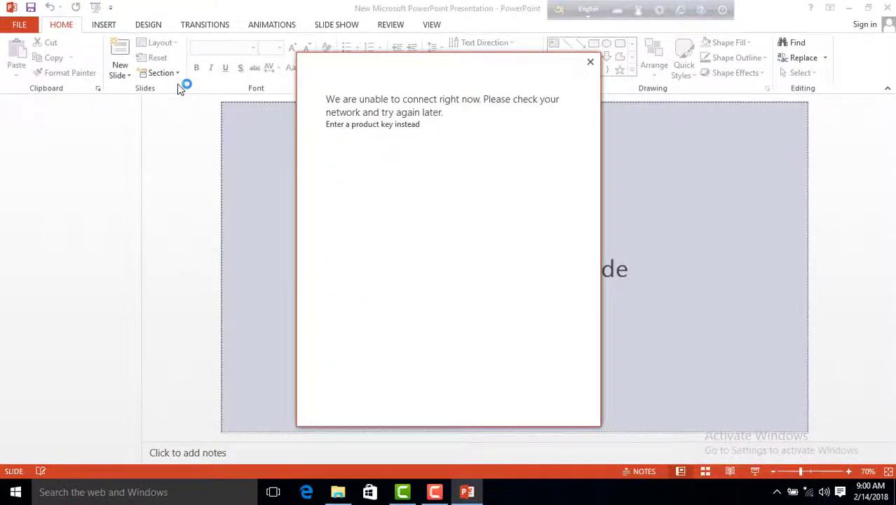
Step: Dismiss the connection error, add a first slide, and give it the Blank layout
click(591, 63)
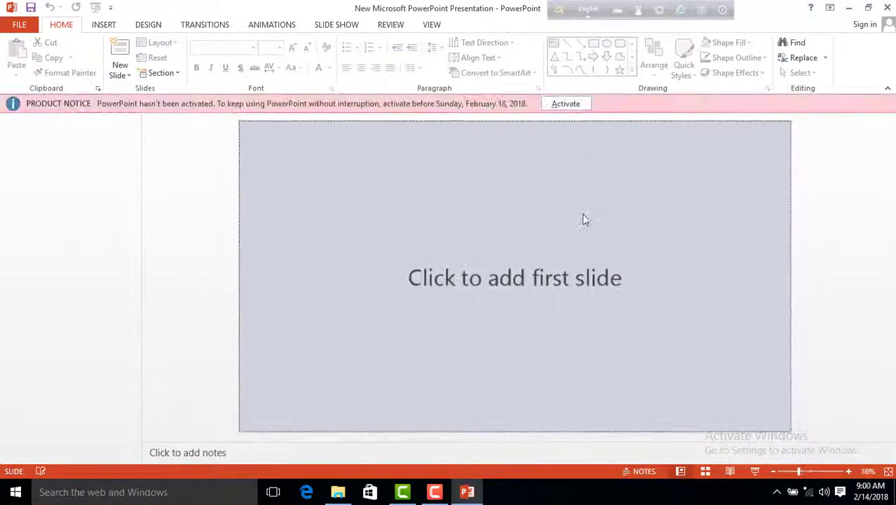
click(558, 282)
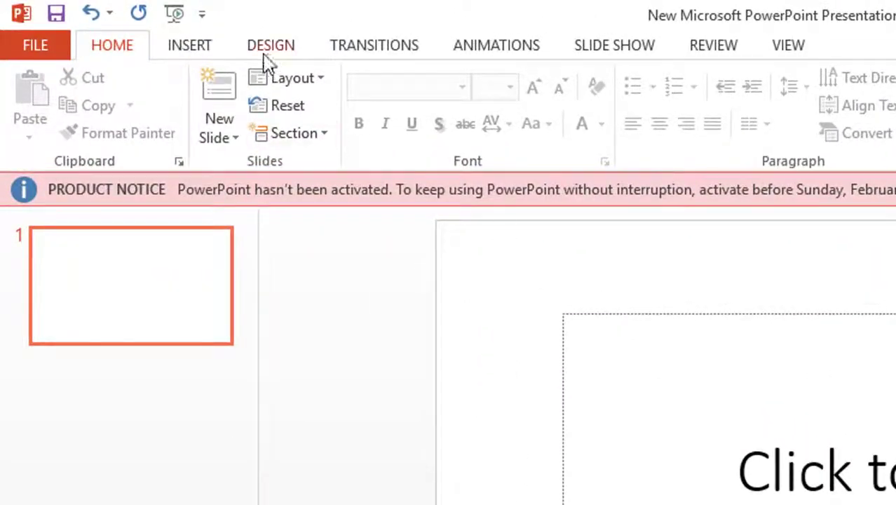
click(324, 80)
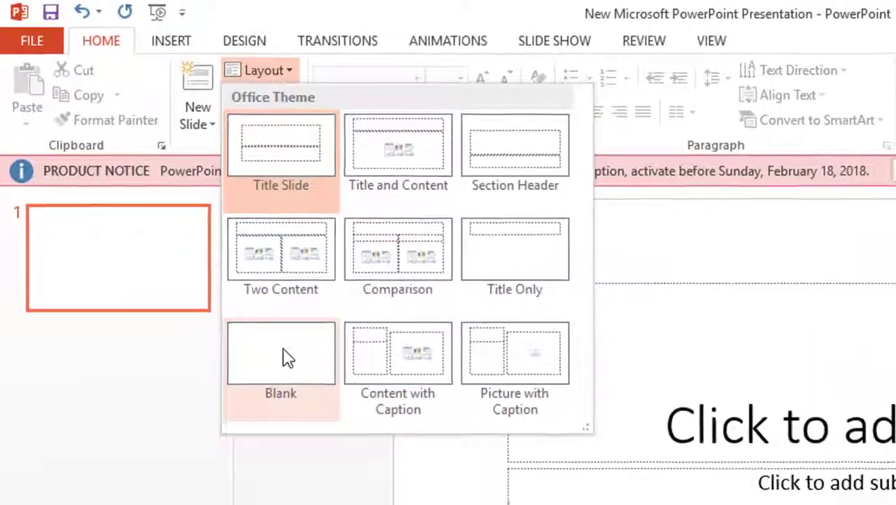
click(312, 393)
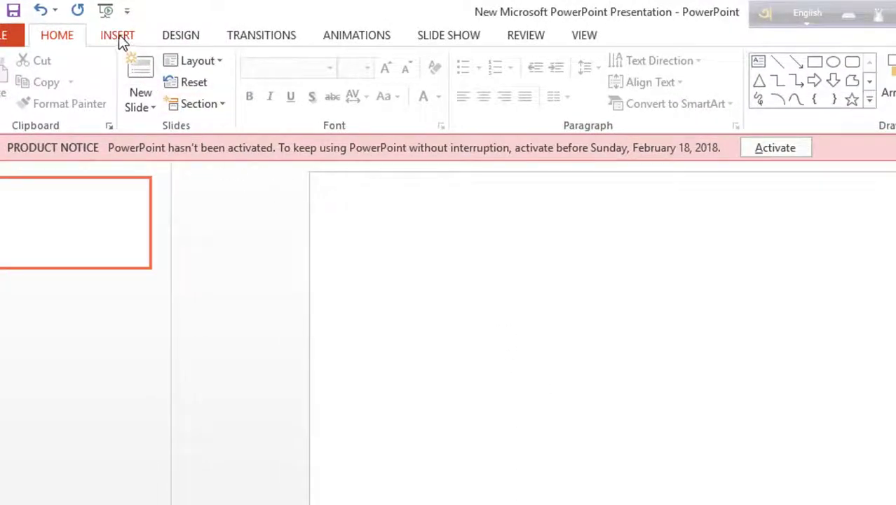
Step: Start an Insert Object set to Create from file and browse for the file
click(117, 37)
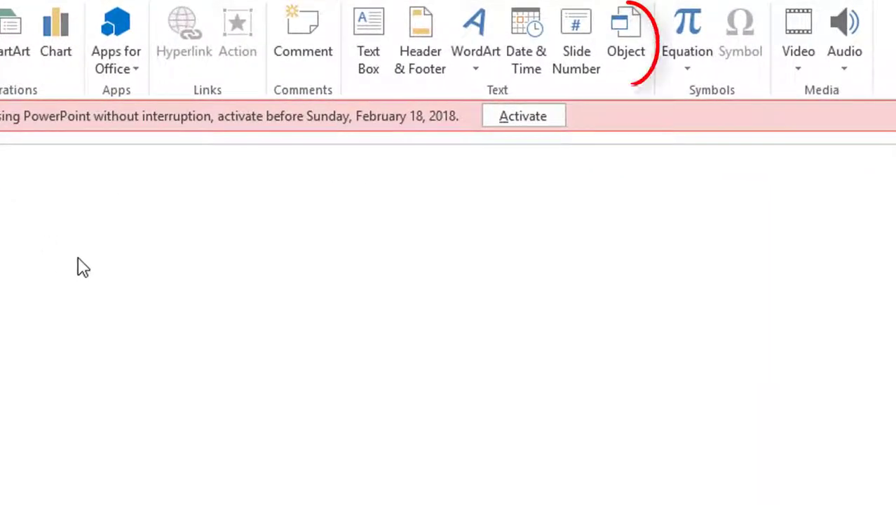
click(629, 59)
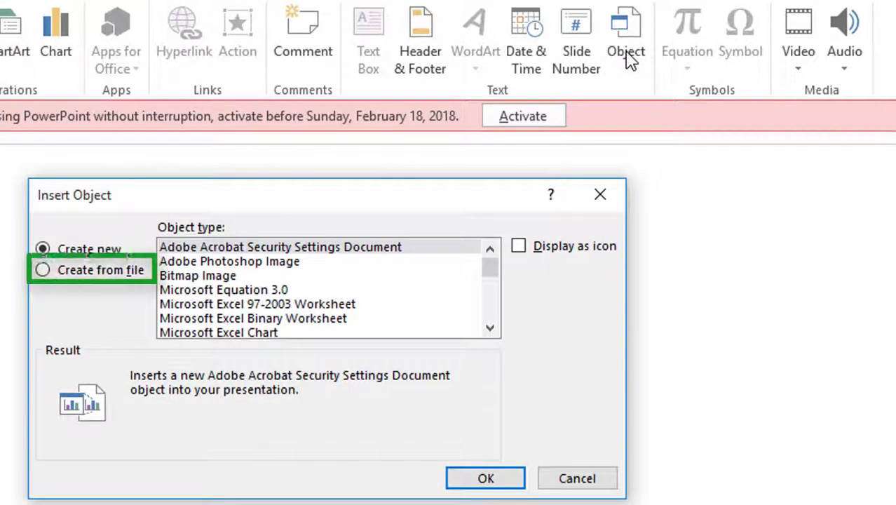
click(43, 270)
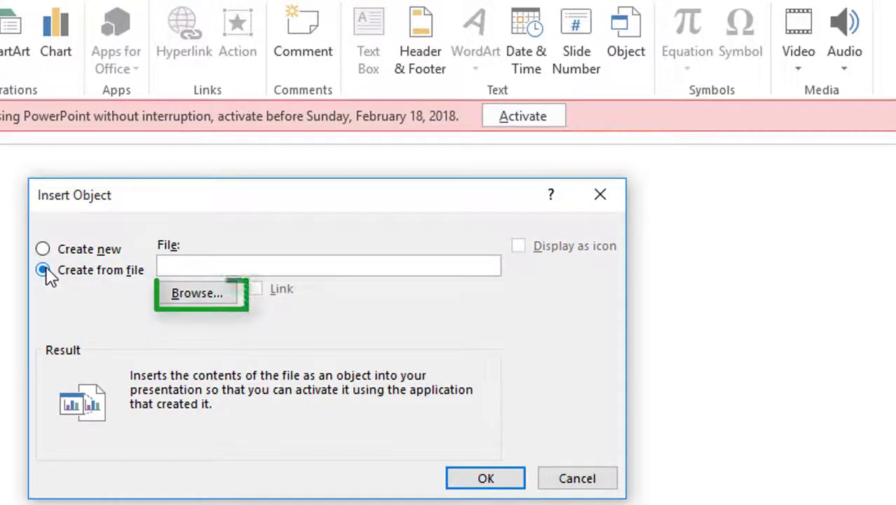
click(193, 295)
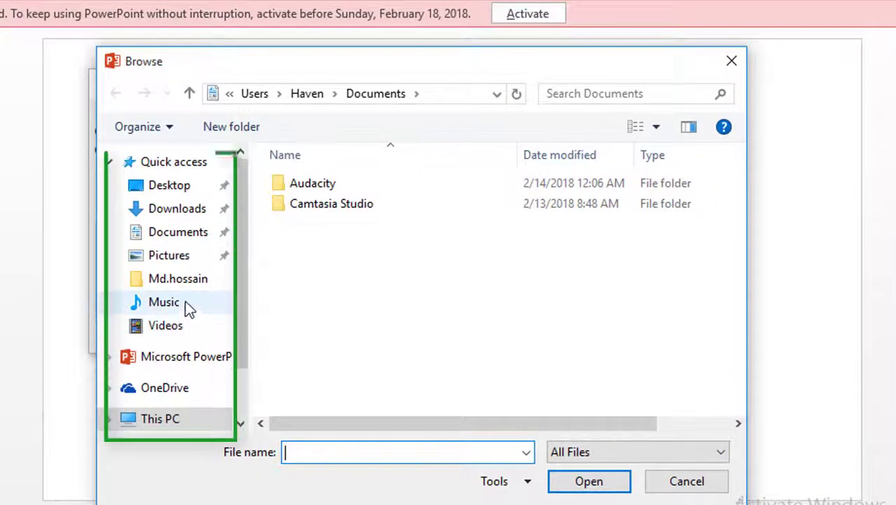
Step: Pick End_of_Summer (1).mp3 from the Music folder as the file to embed
click(187, 307)
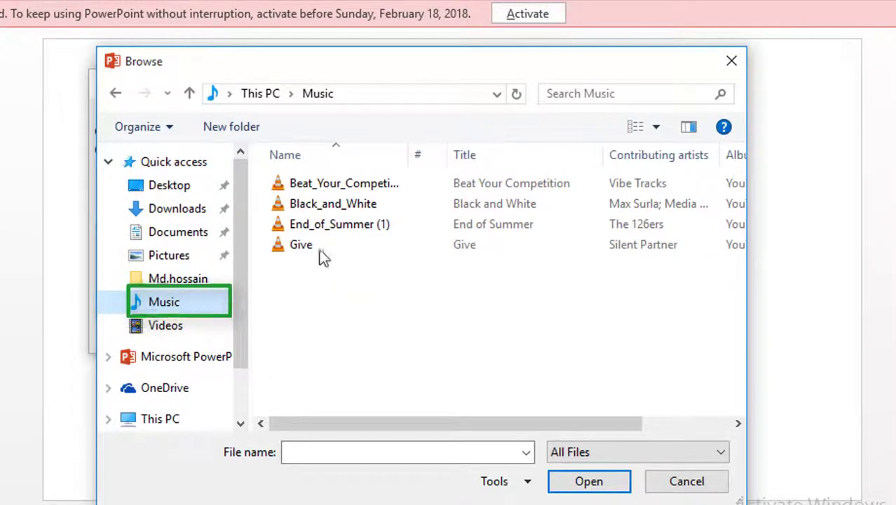
click(313, 231)
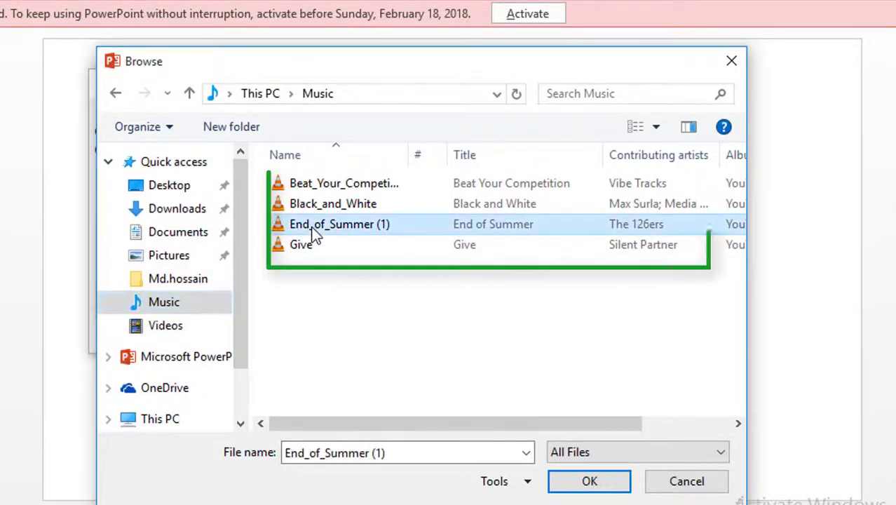
click(590, 482)
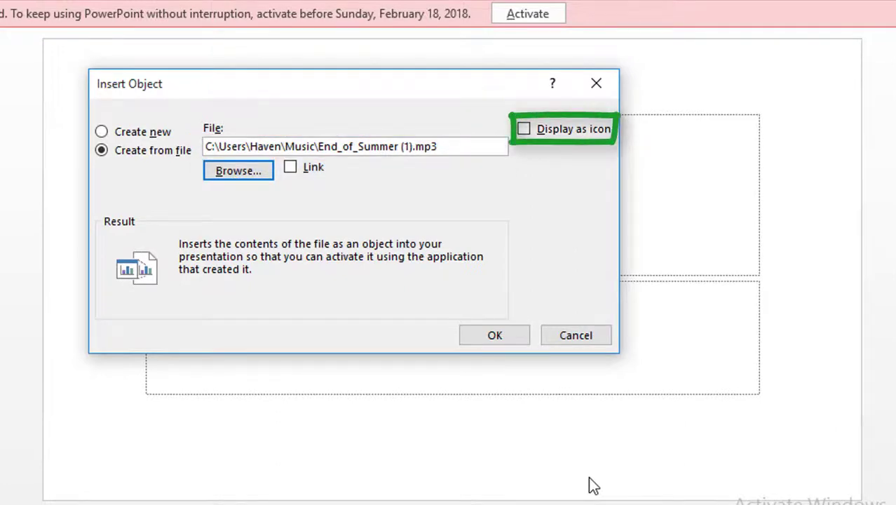
Step: Insert End_of_Summer (1).mp3 onto the slide with Display as icon enabled
click(524, 130)
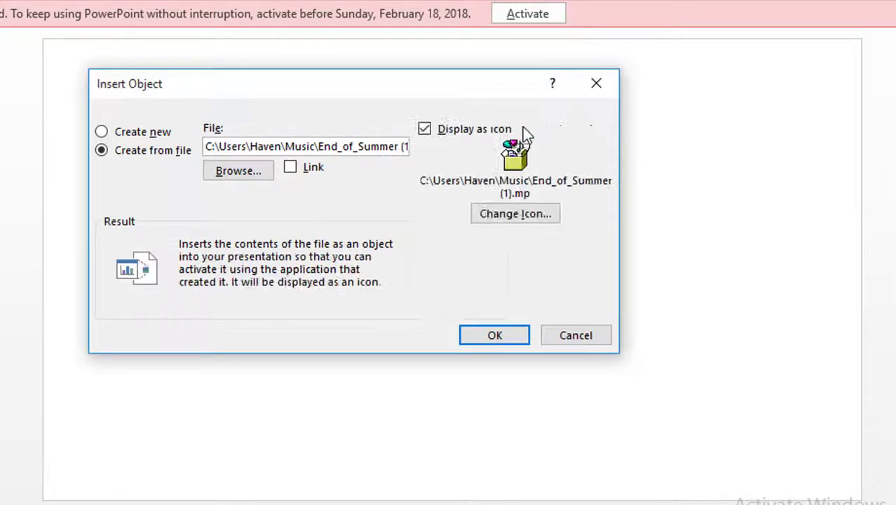
click(495, 336)
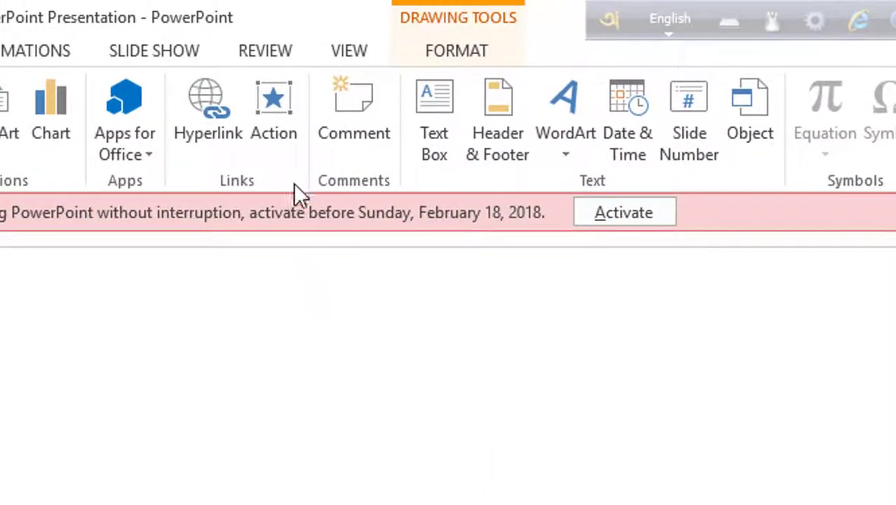
Step: Give the MP3 icon a mouse-click Object action of Activate Contents
click(274, 112)
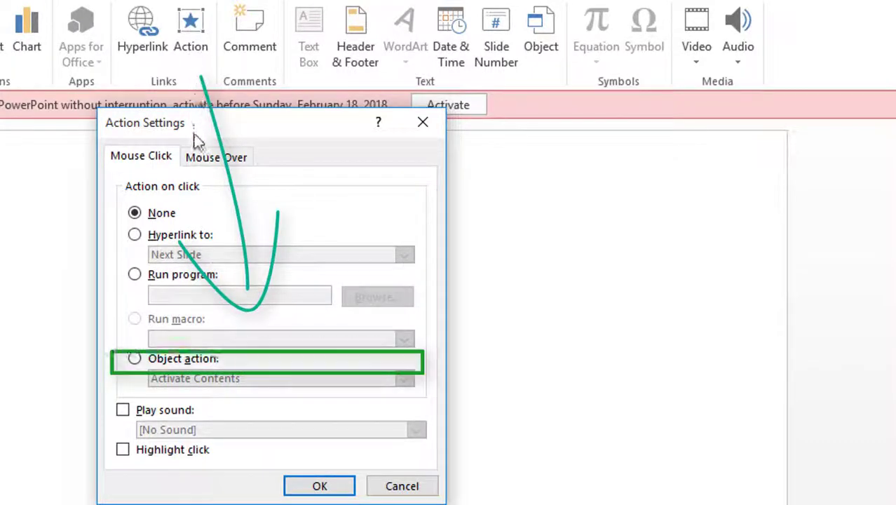
click(136, 362)
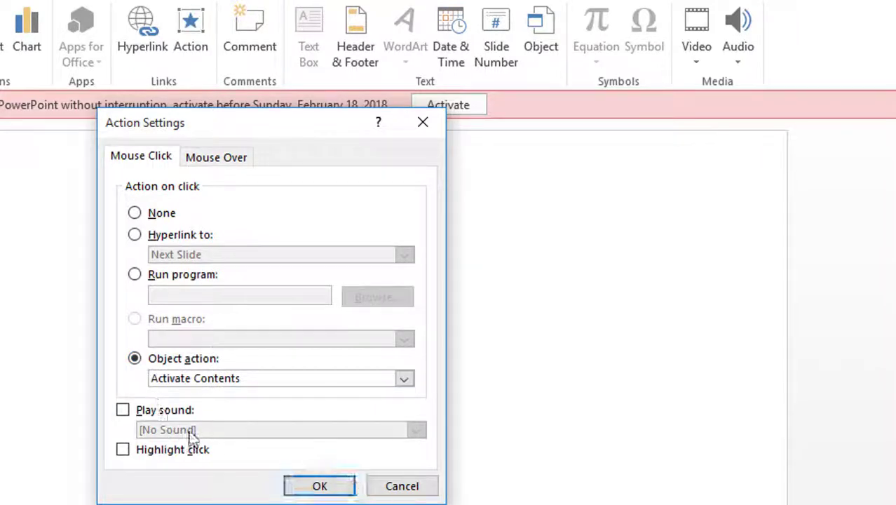
click(316, 488)
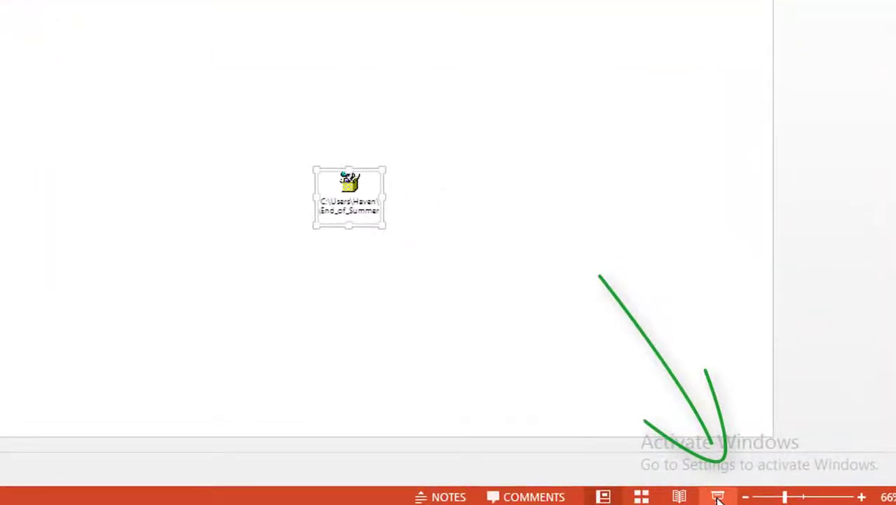
Step: Run the slide show and open End_of_Summer (1).mp3 by clicking its icon
click(718, 498)
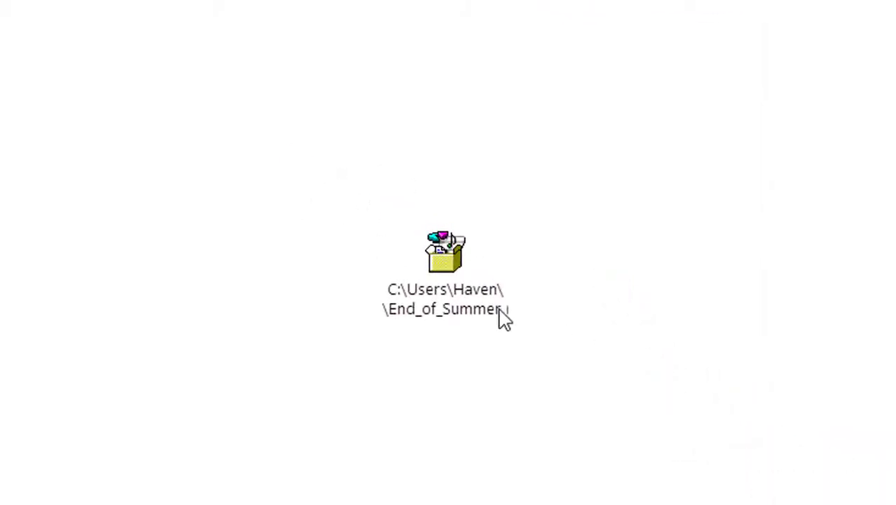
click(443, 284)
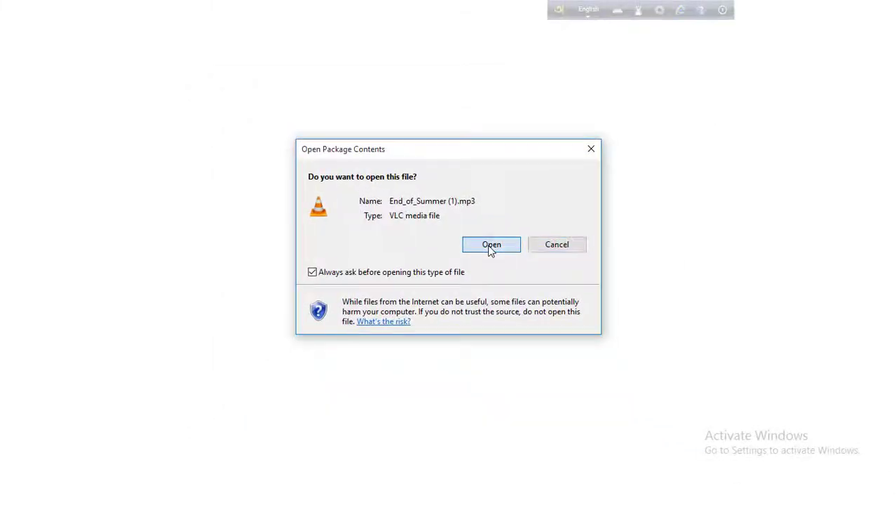
click(491, 244)
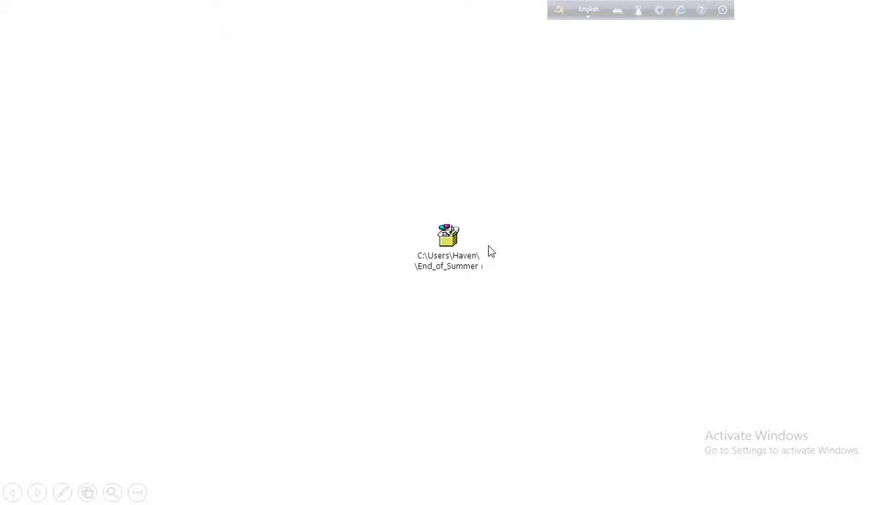